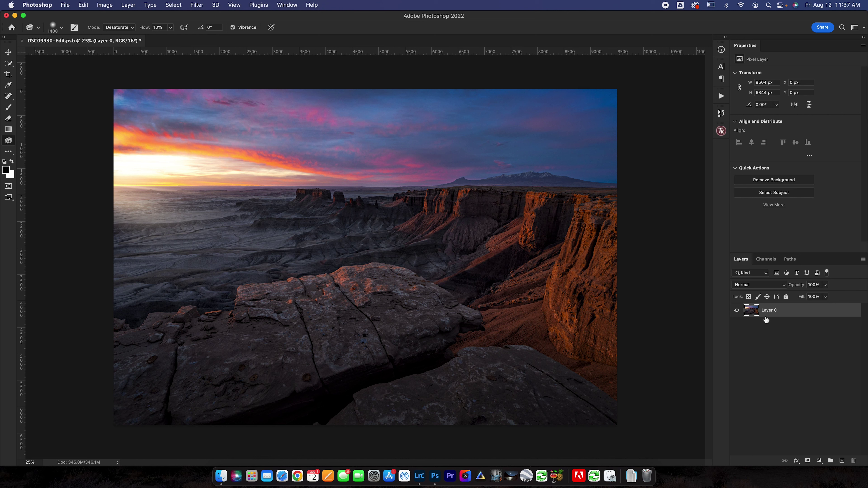
- Add a layer holding a merged copy of the visible image and delete the spare empty layer
double_click(844, 461)
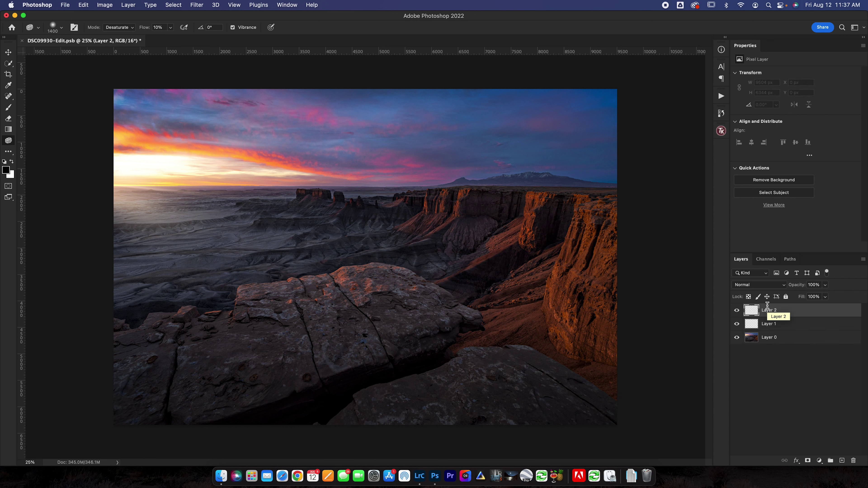
key("super+alt+shift+e")
left_click(756, 324)
key("BackSpace")
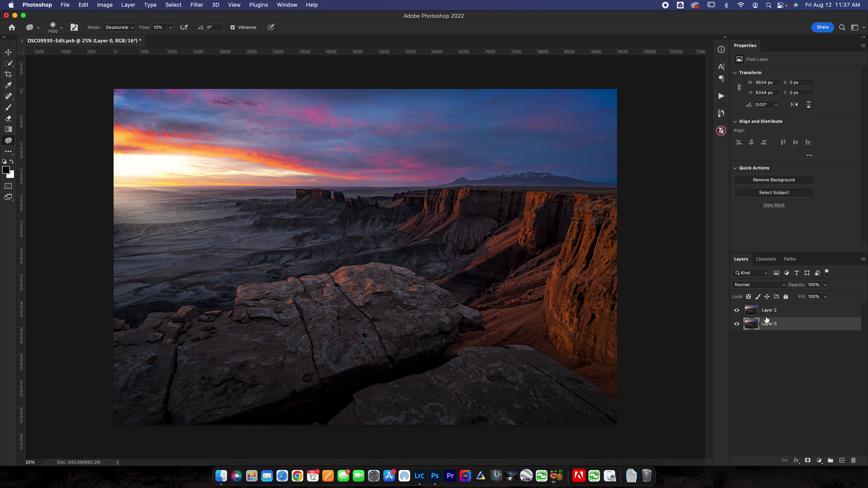
- Rename the merged image layer as "Sponge Tool"
left_click(771, 314)
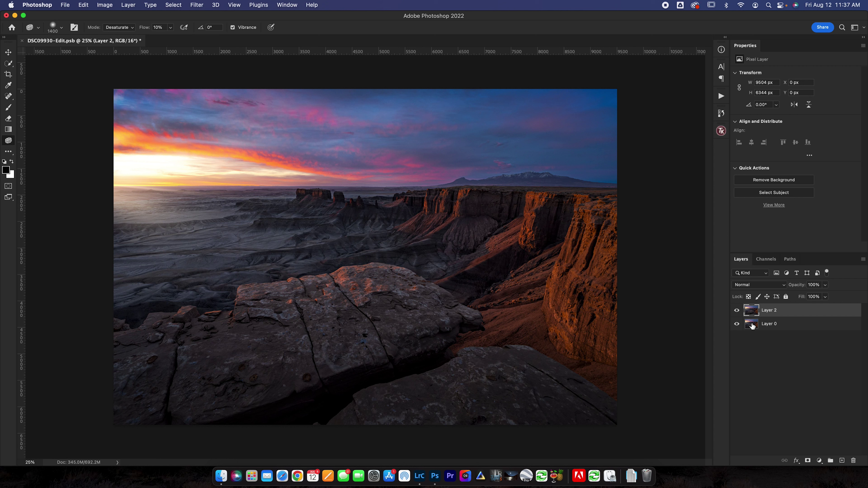
double_click(767, 310)
type("Sponge Tool")
key("Return")
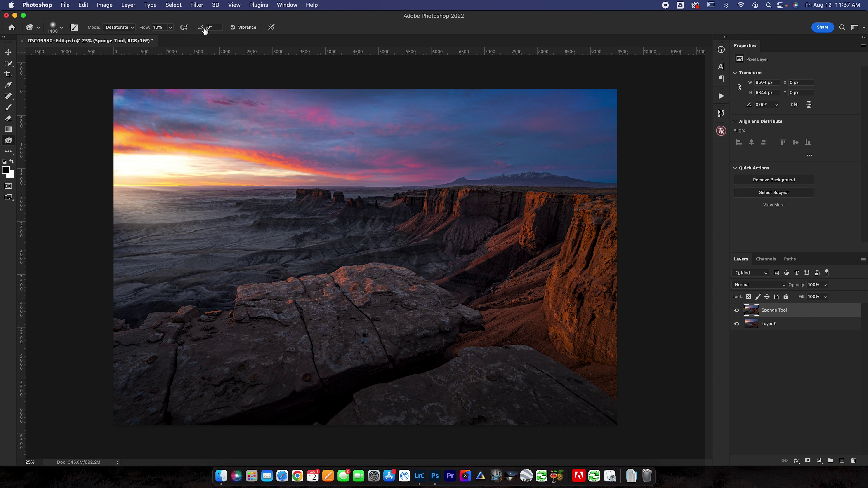
left_click(36, 28)
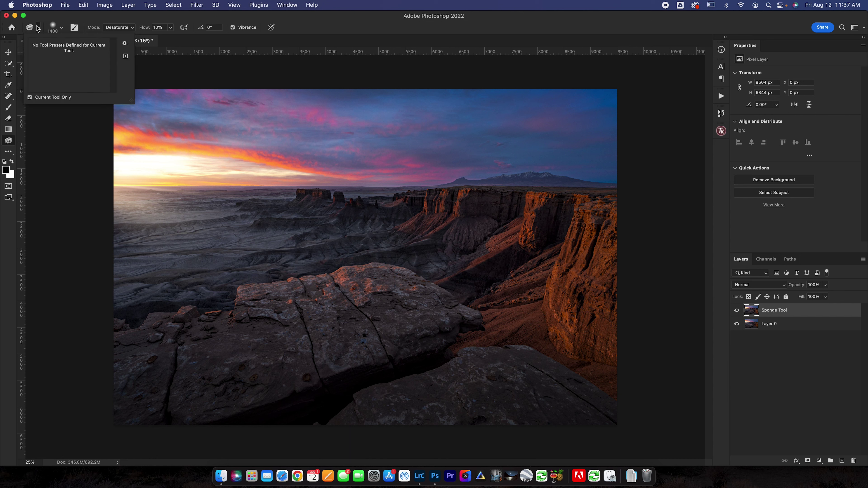
left_click(39, 30)
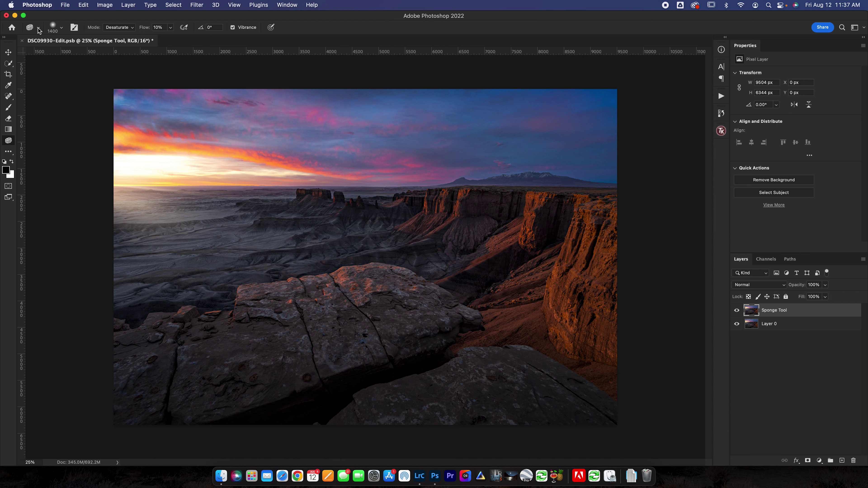
left_click(62, 29)
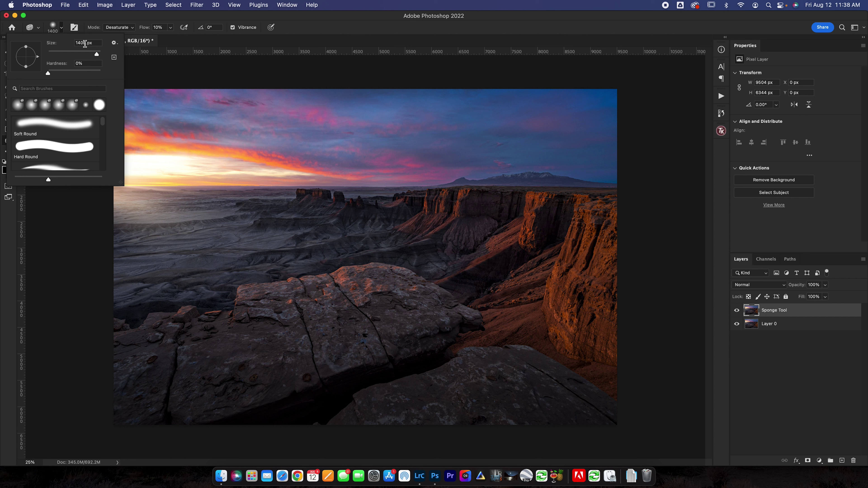
left_click(61, 27)
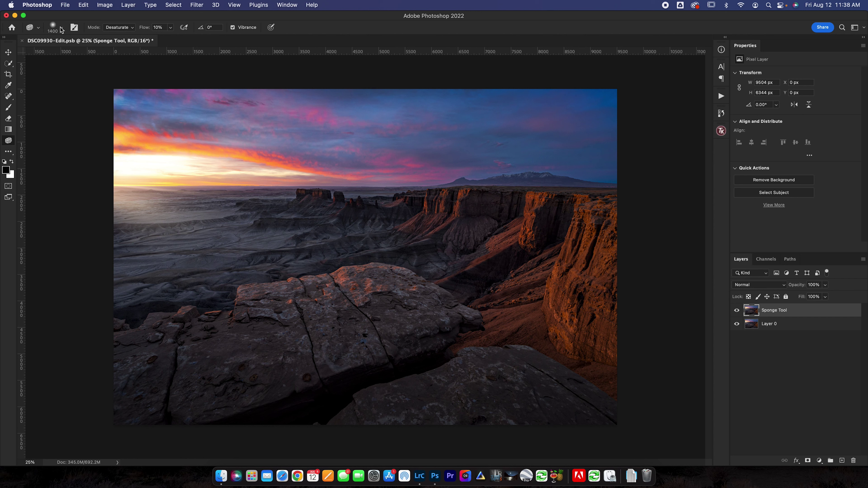
- Set the sponge mode to Saturate
left_click(107, 28)
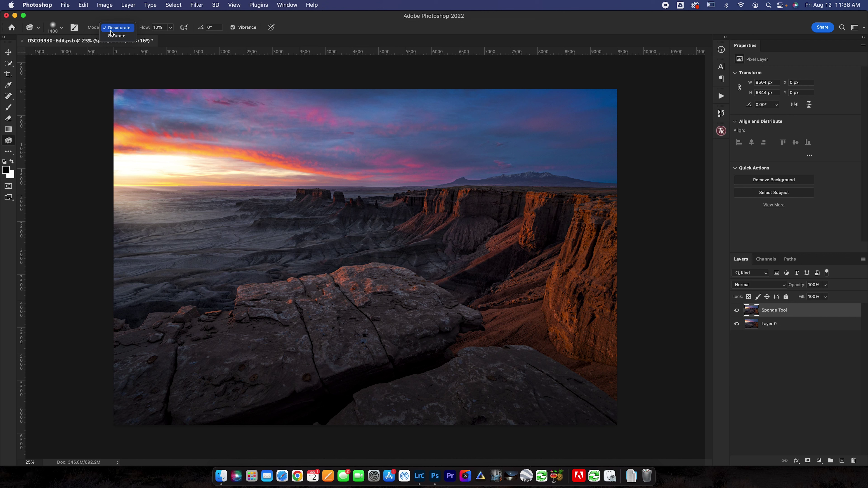
left_click(114, 22)
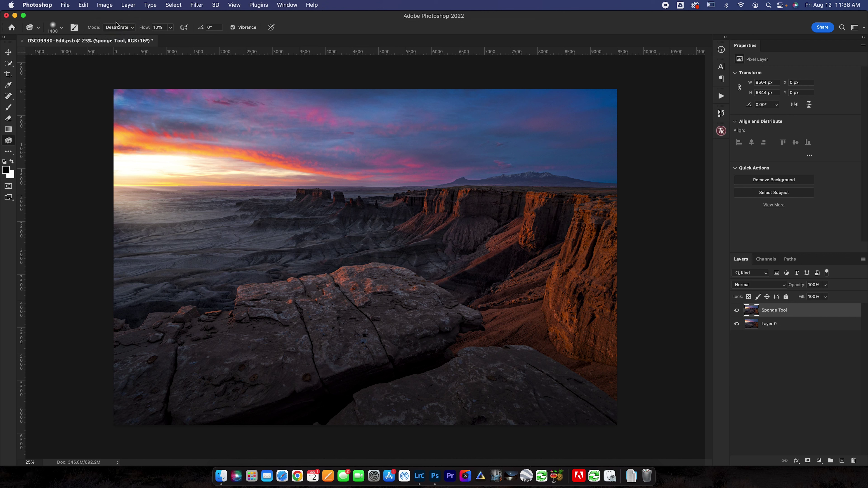
left_click(118, 27)
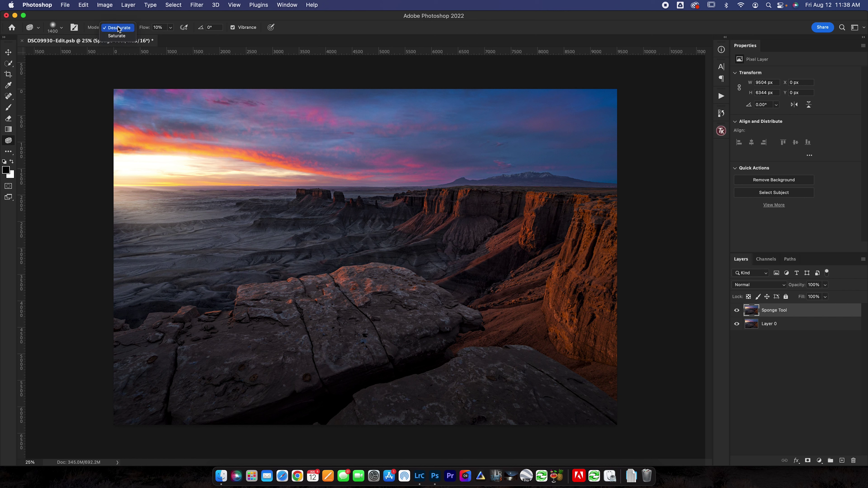
left_click(119, 30)
left_click(122, 36)
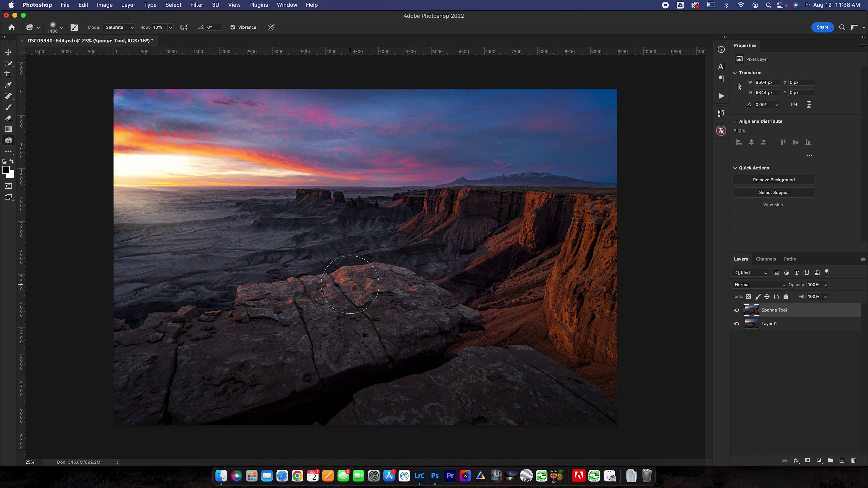
- Saturate the large sunlit cliff face on the right of the photo with an enlarged soft sponge brush
key("bracketleft")
key("bracketleft")
key("bracketleft")
key("bracketleft")
key("bracketright")
key("bracketright")
key("bracketright")
key("bracketright")
key("bracketright")
key("bracketright")
key("bracketright")
mouse_move(572, 279)
left_mouse_down()
mouse_move(595, 352)
mouse_move(592, 279)
mouse_move(591, 308)
mouse_move(573, 236)
mouse_move(563, 302)
mouse_move(523, 240)
mouse_move(510, 292)
left_mouse_up()
- Saturate the sunlit slopes beside the large cliff with a 250 px sponge brush and compare with the original
key("bracketleft")
key("bracketleft")
key("bracketleft")
key("bracketleft")
key("bracketleft")
key("bracketleft")
key("bracketleft")
key("bracketleft")
key("bracketleft")
key("bracketleft")
key("bracketleft")
key("bracketleft")
key("bracketleft")
key("bracketleft")
key("bracketleft")
key("bracketleft")
mouse_move(493, 247)
left_mouse_down()
mouse_move(515, 235)
mouse_move(481, 247)
mouse_move(517, 228)
mouse_move(470, 267)
mouse_move(488, 264)
mouse_move(511, 236)
left_mouse_up()
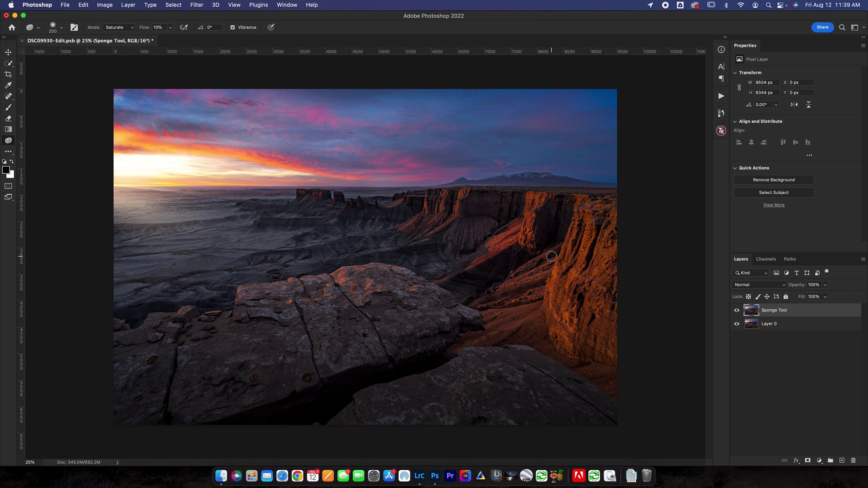
mouse_move(523, 262)
left_mouse_down()
mouse_move(507, 287)
mouse_move(530, 281)
mouse_move(533, 293)
mouse_move(503, 303)
mouse_move(536, 307)
mouse_move(509, 311)
mouse_move(484, 337)
mouse_move(509, 329)
mouse_move(492, 341)
mouse_move(538, 340)
mouse_move(615, 378)
mouse_move(517, 328)
mouse_move(498, 302)
mouse_move(479, 301)
left_mouse_up()
left_click(737, 310)
left_click(737, 310)
left_click(738, 310)
left_click(738, 310)
- Saturate the sunlit faces of the more distant central cliffs with a smaller sponge brush
key("bracketleft")
key("bracketleft")
key("bracketleft")
mouse_move(453, 216)
left_mouse_down()
mouse_move(462, 192)
mouse_move(436, 232)
mouse_move(452, 220)
mouse_move(425, 238)
mouse_move(457, 216)
mouse_move(437, 223)
mouse_move(445, 193)
mouse_move(427, 231)
mouse_move(432, 222)
mouse_move(399, 227)
mouse_move(436, 210)
left_mouse_up()
- Saturate the warm highlights on top of the foreground boulder using a sponge brush of up to 300 px
key("bracketright")
key("bracketright")
key("super+equal")
key("super+equal")
mouse_move(333, 267)
left_mouse_down()
mouse_move(359, 252)
mouse_move(357, 260)
left_mouse_up()
key("bracketright")
mouse_move(404, 243)
left_mouse_down()
mouse_move(439, 238)
mouse_move(460, 267)
mouse_move(463, 253)
mouse_move(485, 267)
mouse_move(561, 268)
mouse_move(448, 270)
mouse_move(438, 256)
mouse_move(442, 287)
mouse_move(438, 259)
mouse_move(430, 258)
mouse_move(444, 274)
left_mouse_up()
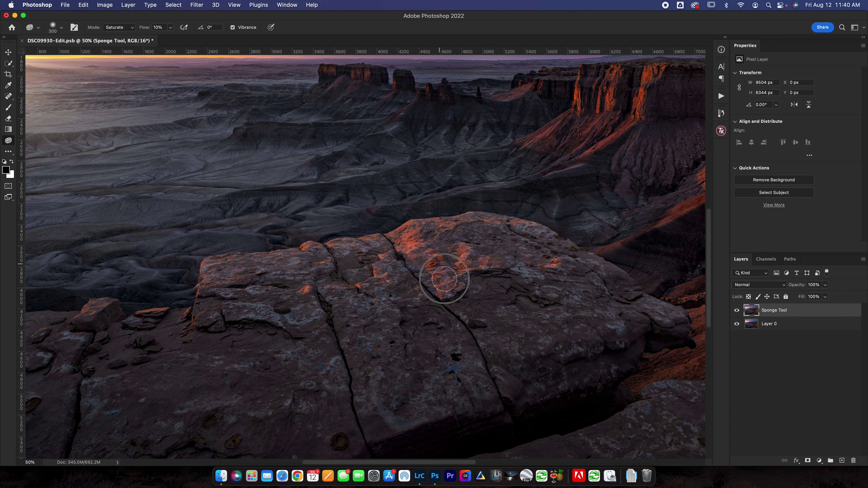
mouse_move(408, 246)
left_mouse_down()
mouse_move(364, 288)
mouse_move(390, 267)
mouse_move(368, 240)
left_mouse_up()
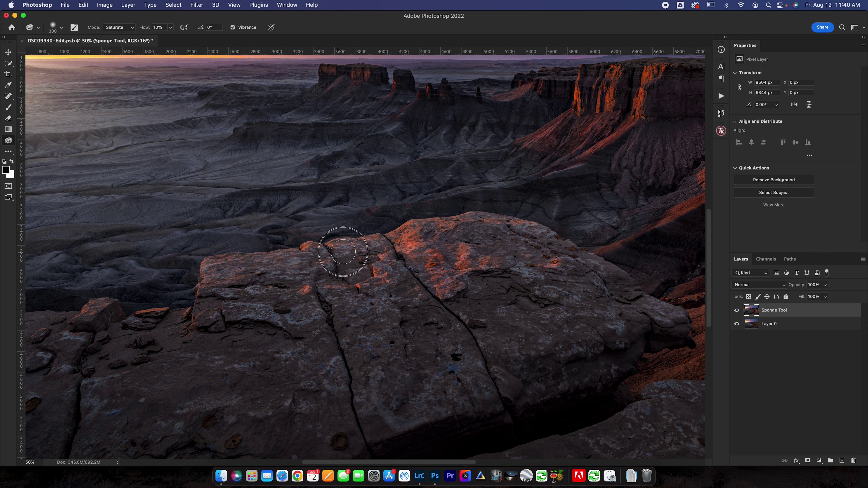
- Saturate the boulder's small highlights and the little rocks to its left with a 150 px or smaller brush, and compare with the original
key("bracketleft")
key("bracketleft")
key("bracketleft")
key("bracketleft")
left_click_drag(311, 246, 328, 250)
left_click_drag(307, 288, 307, 291)
mouse_move(359, 285)
left_mouse_down()
mouse_move(322, 289)
mouse_move(341, 286)
left_mouse_up()
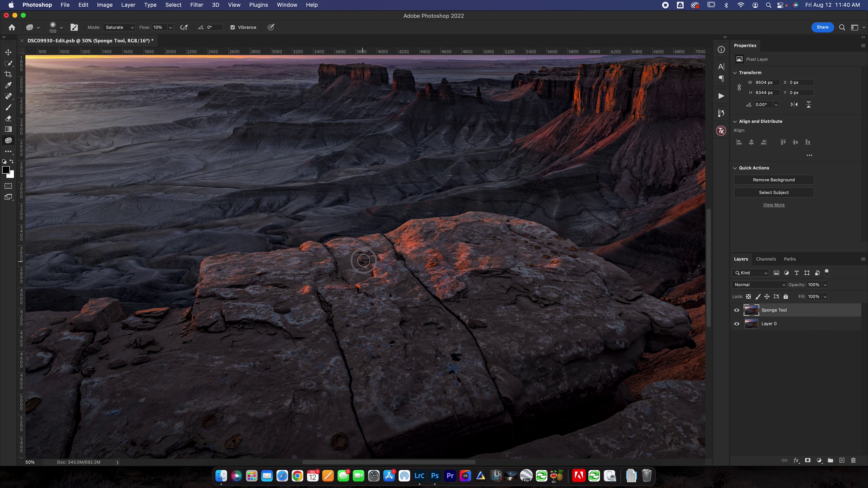
mouse_move(84, 310)
left_mouse_down()
mouse_move(101, 302)
mouse_move(89, 310)
mouse_move(163, 310)
mouse_move(149, 309)
left_mouse_up()
key("super+0")
left_click(737, 310)
left_click(737, 310)
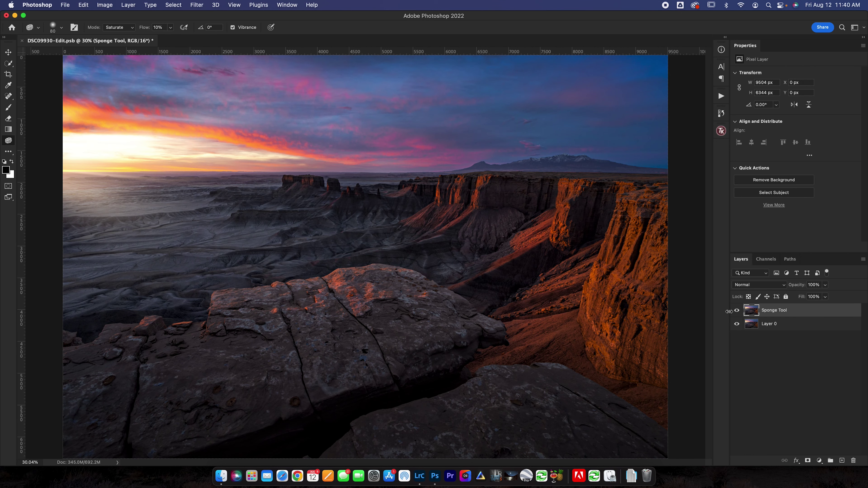
left_click(737, 311)
left_click(737, 310)
- Saturate the foreground boulder's top highlights once more with an enlarged sponge brush
key("bracketright")
key("bracketright")
key("bracketright")
mouse_move(345, 280)
left_mouse_down()
mouse_move(352, 298)
mouse_move(363, 294)
mouse_move(367, 311)
mouse_move(368, 289)
left_mouse_up()
key("super+minus")
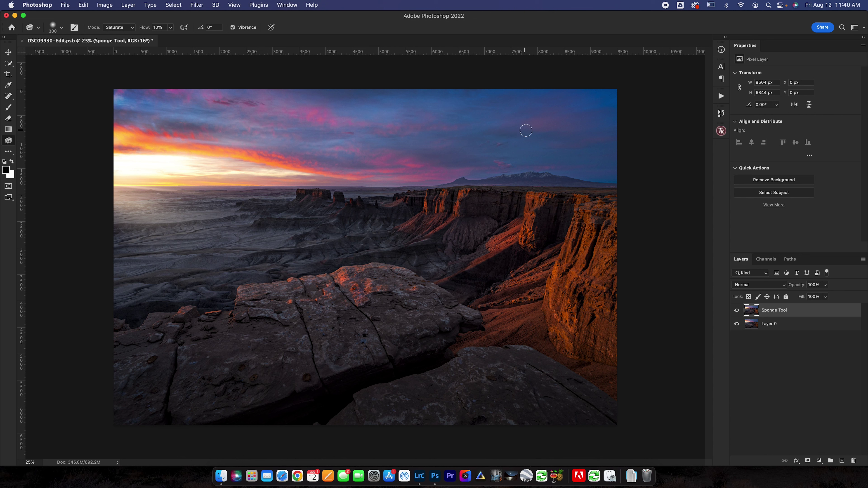
- Set the sponge to Desaturate mode with an 800 px brush and try out the flow adjustment
key("bracketleft")
left_click(125, 28)
left_click(127, 24)
key("bracketright")
key("bracketright")
key("bracketright")
key("bracketright")
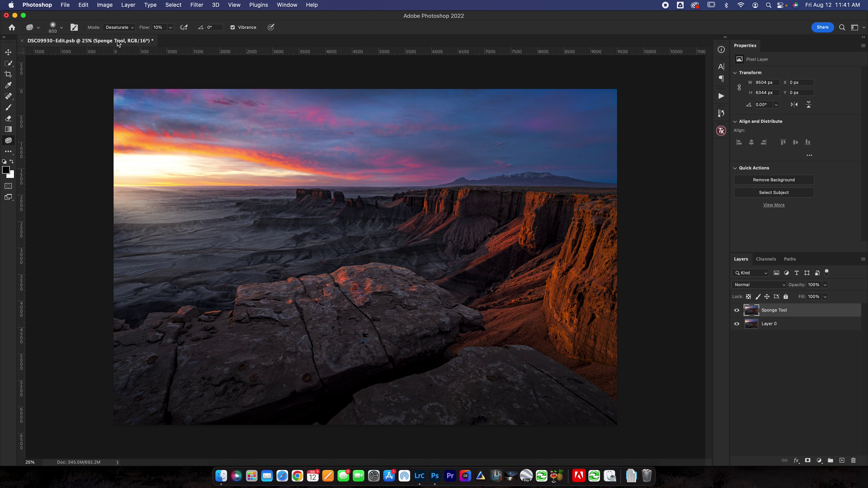
left_click(170, 28)
left_click_drag(170, 38, 168, 39)
key("bracketleft")
key("bracketleft")
- Set the sponge to Saturate mode with a 1300 px brush at 10% flow and compare the edited layer with the original
left_click(125, 27)
left_click(118, 34)
key("bracketright")
key("bracketright")
key("bracketright")
left_click(170, 28)
left_click_drag(170, 40, 172, 36)
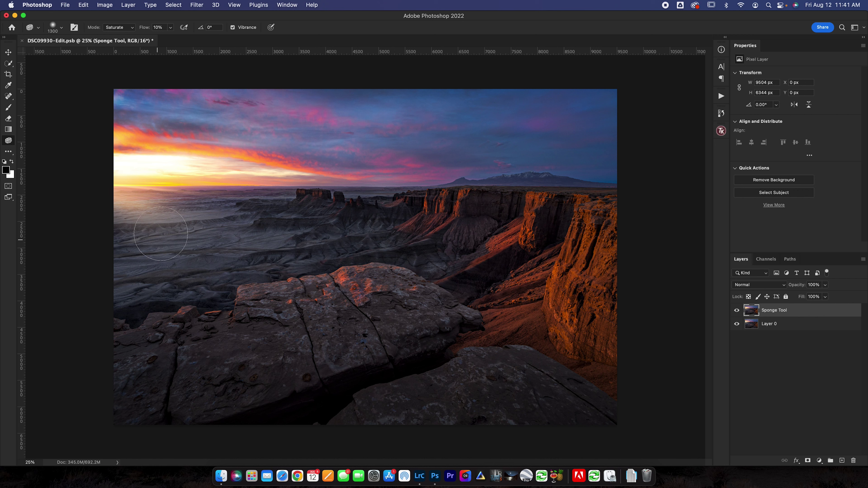
left_click(738, 311)
left_click(738, 311)
left_click(737, 311)
- Set the sponge to Desaturate mode with a 250 px brush
left_click(119, 26)
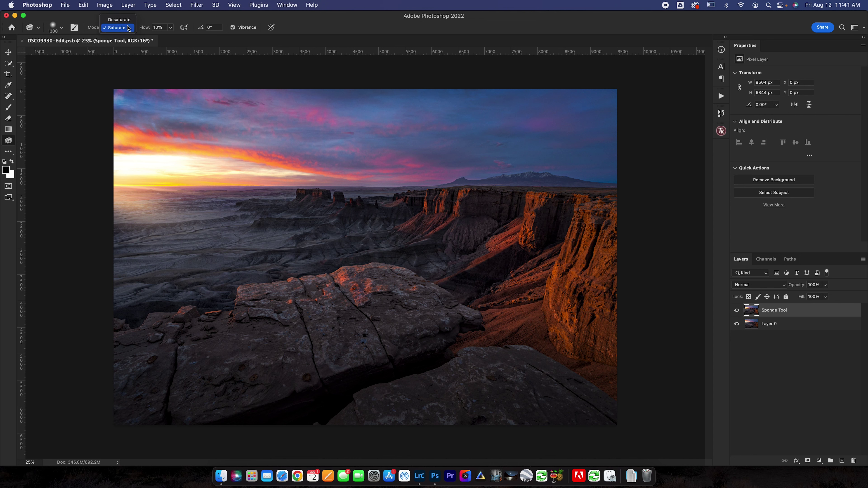
key("bracketleft")
key("bracketleft")
key("bracketleft")
key("bracketleft")
key("bracketleft")
key("bracketleft")
key("bracketleft")
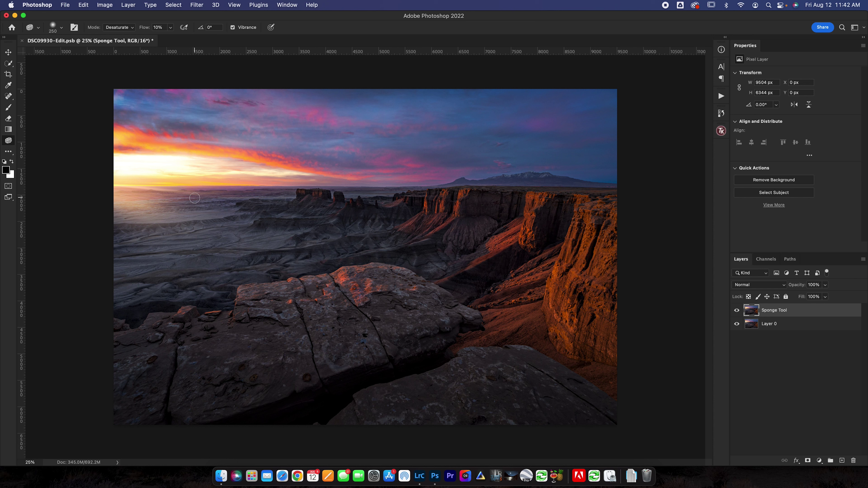
- Compare the photo before and after the sponge edits by toggling the Sponge Tool layer's visibility
left_click(737, 312)
left_click(737, 312)
left_click(736, 311)
left_click(737, 312)
left_click(736, 313)
left_click(737, 313)
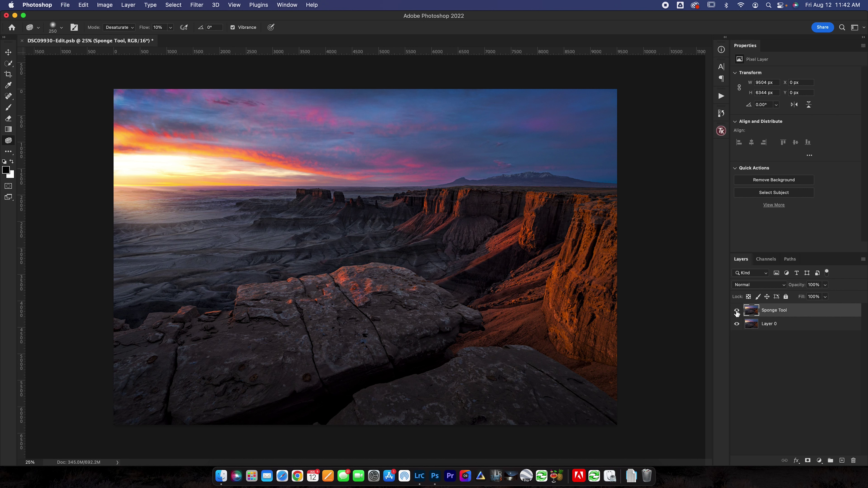